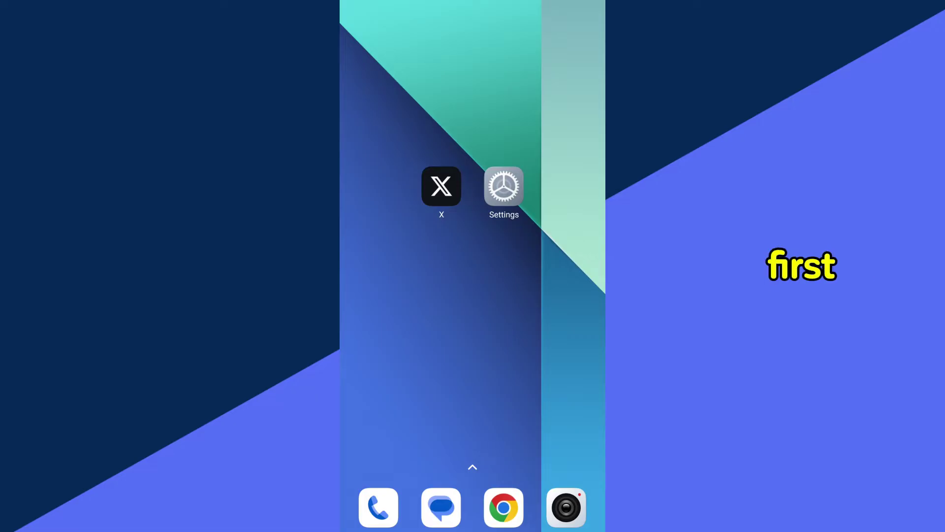
# - Open Settings, go to Apps > Manage apps, and open X's app info page
pyautogui.click(503, 189)
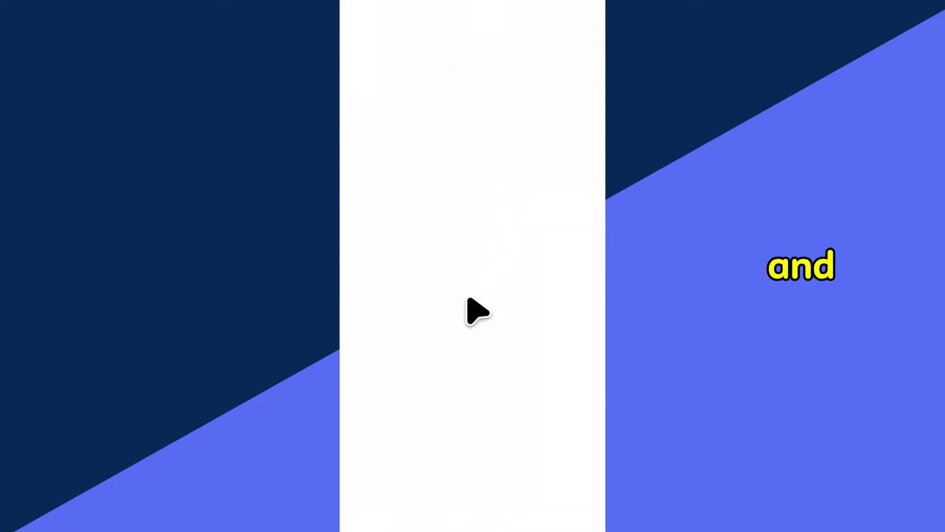
pyautogui.scroll(-5, 473, 370)
pyautogui.scroll(-5, 466, 296)
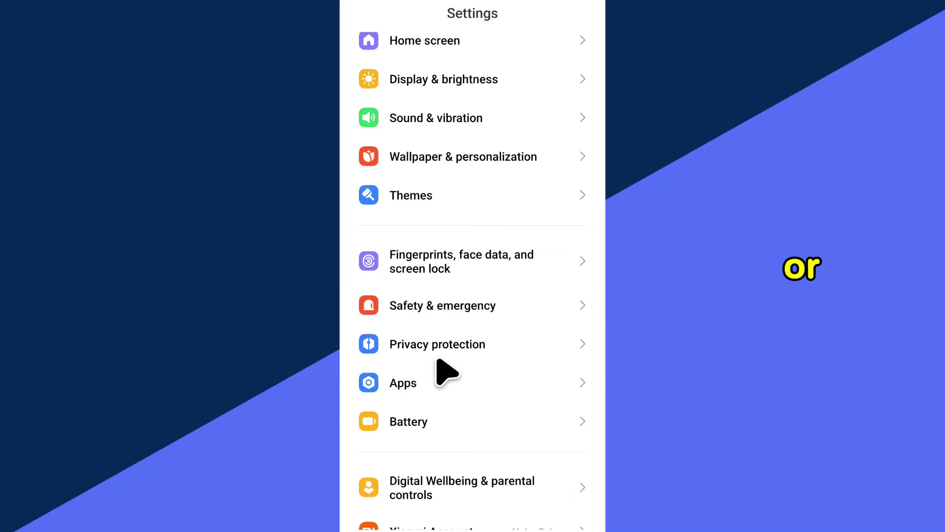
pyautogui.click(444, 382)
pyautogui.click(395, 135)
pyautogui.scroll(-5, 443, 369)
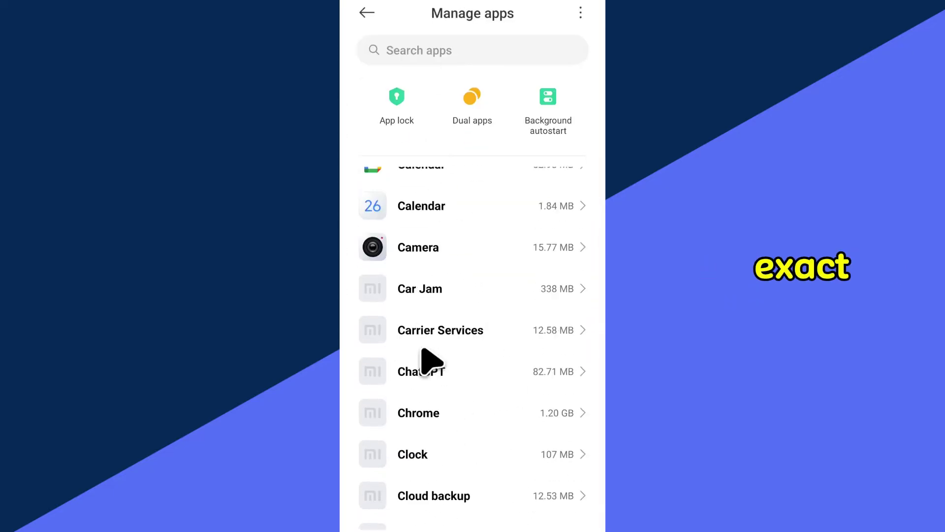
pyautogui.scroll(-10, 443, 369)
pyautogui.scroll(-3, 431, 408)
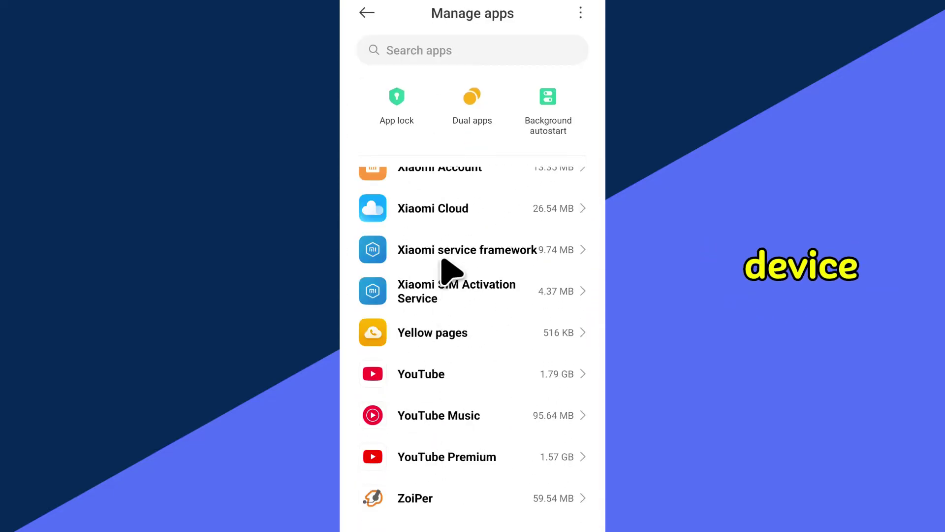
pyautogui.scroll(1, 450, 281)
pyautogui.scroll(1, 461, 388)
pyautogui.click(401, 262)
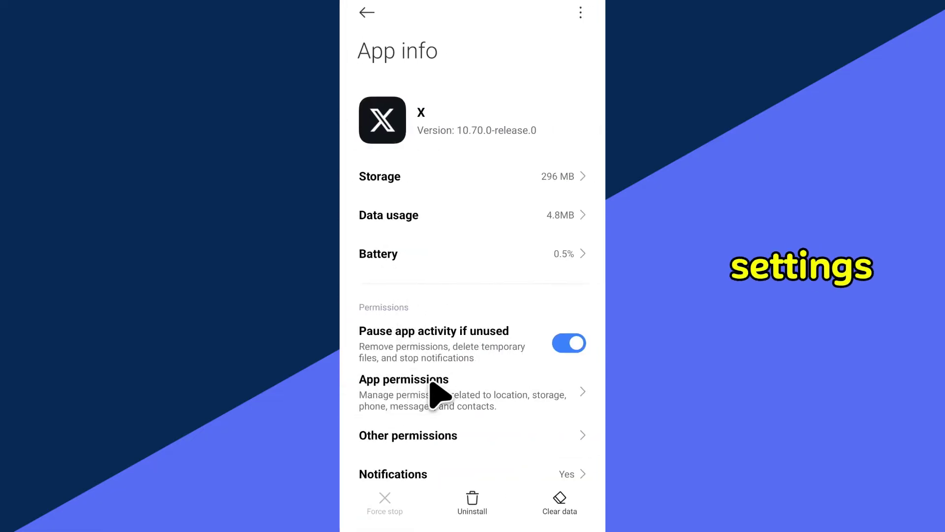
# - Open X's App permissions and select the Photos and videos permission
pyautogui.click(439, 398)
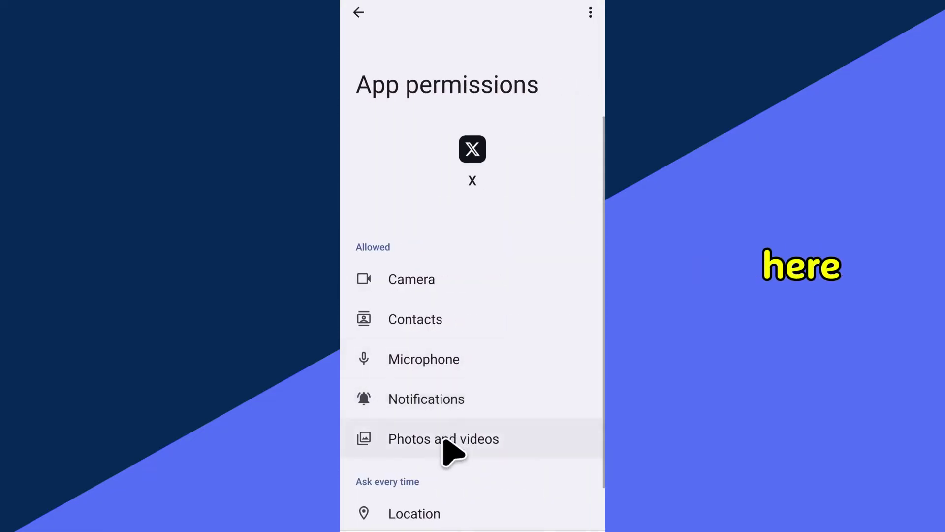
pyautogui.scroll(-1, 452, 436)
pyautogui.scroll(-1, 453, 340)
pyautogui.scroll(-1, 458, 318)
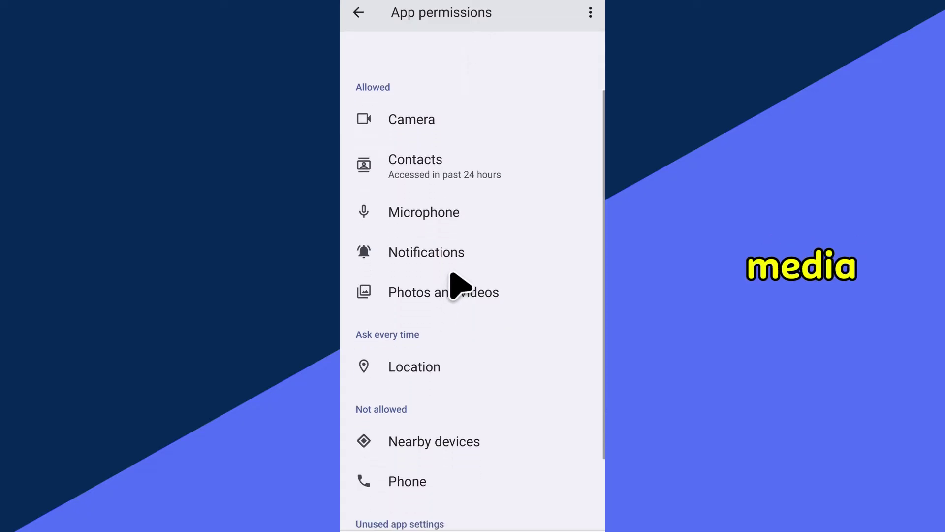
pyautogui.scroll(-1, 465, 296)
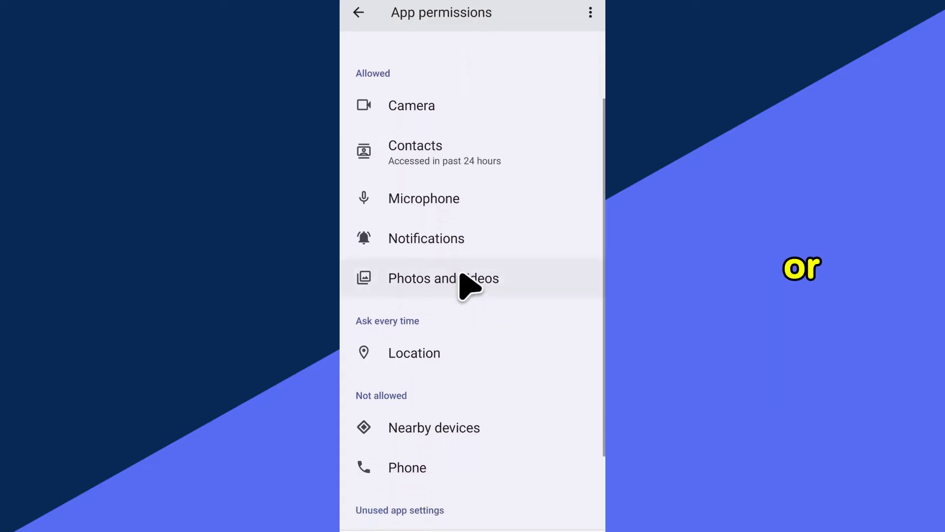
pyautogui.click(515, 285)
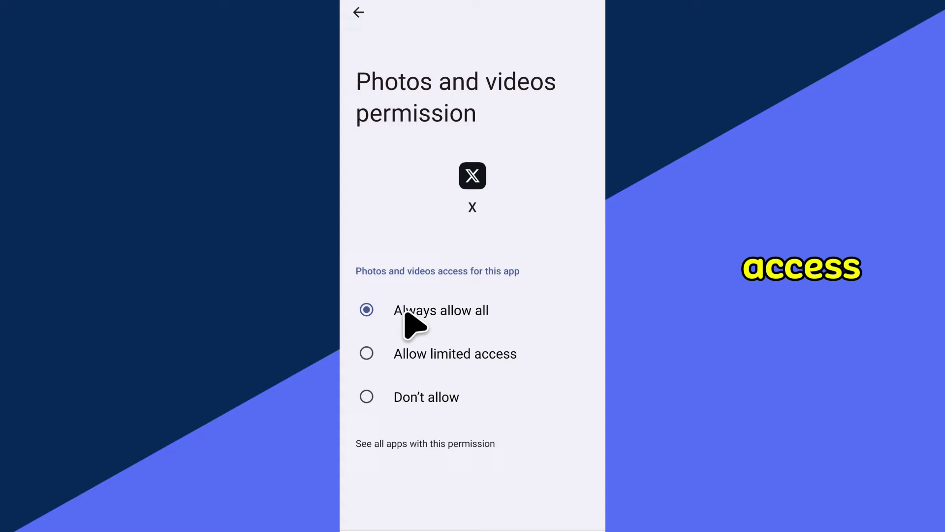
# - Select 'Always allow all' for X's Photos and videos access
pyautogui.click(442, 331)
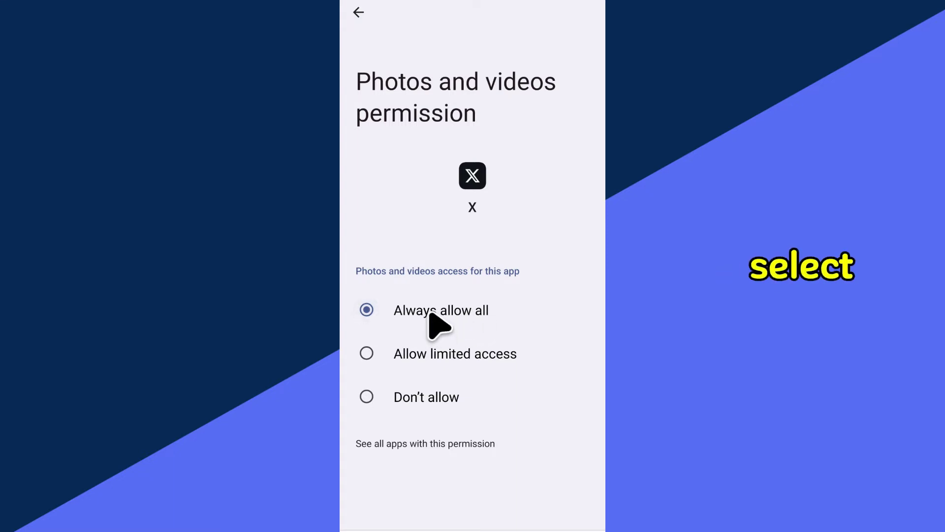